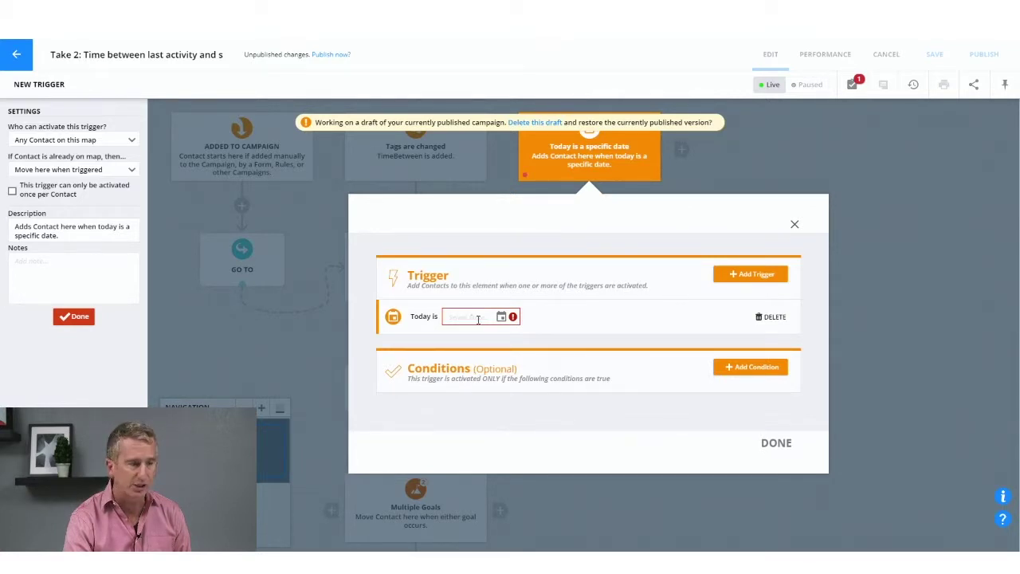
- Set the new specific-date trigger to 5/15/2019, check who can activate it, and close its settings
left_click(472, 317)
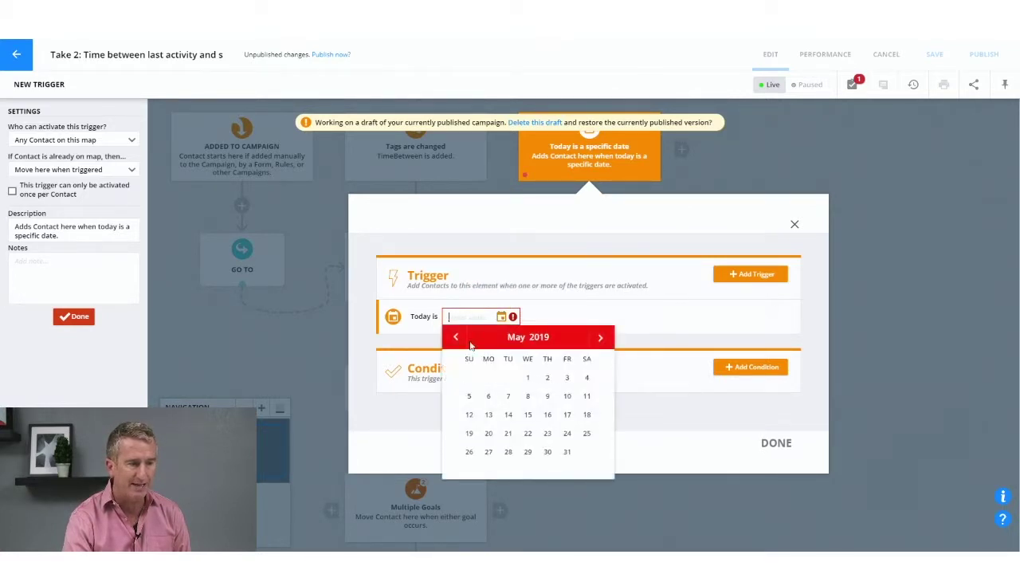
left_click(527, 415)
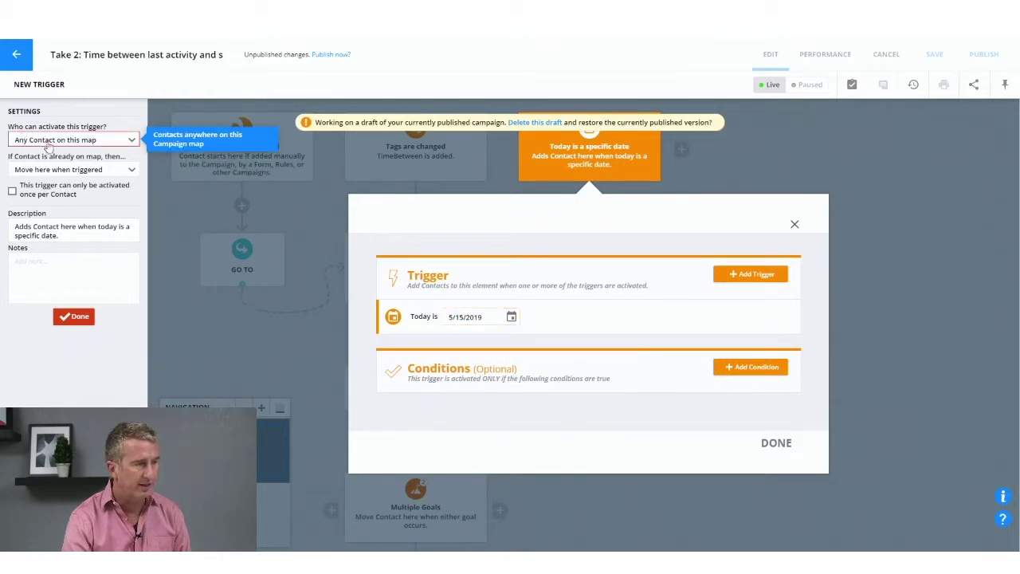
left_click(104, 148)
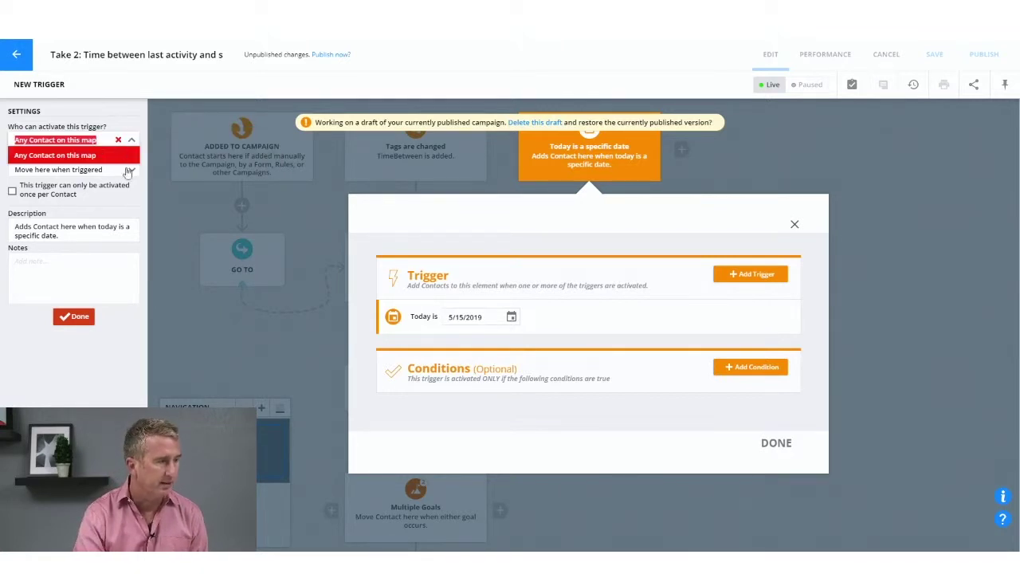
left_click(306, 331)
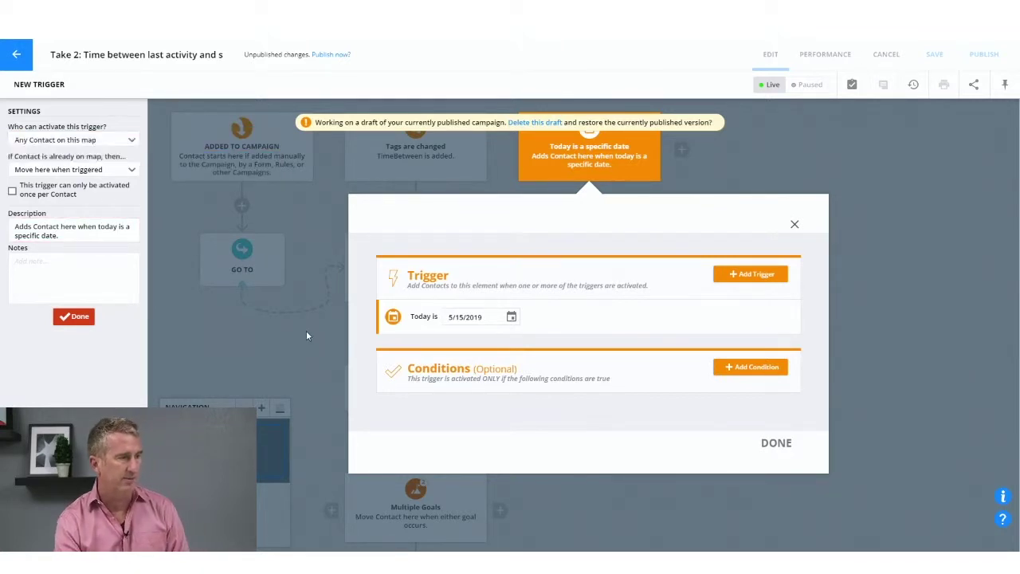
left_click(306, 331)
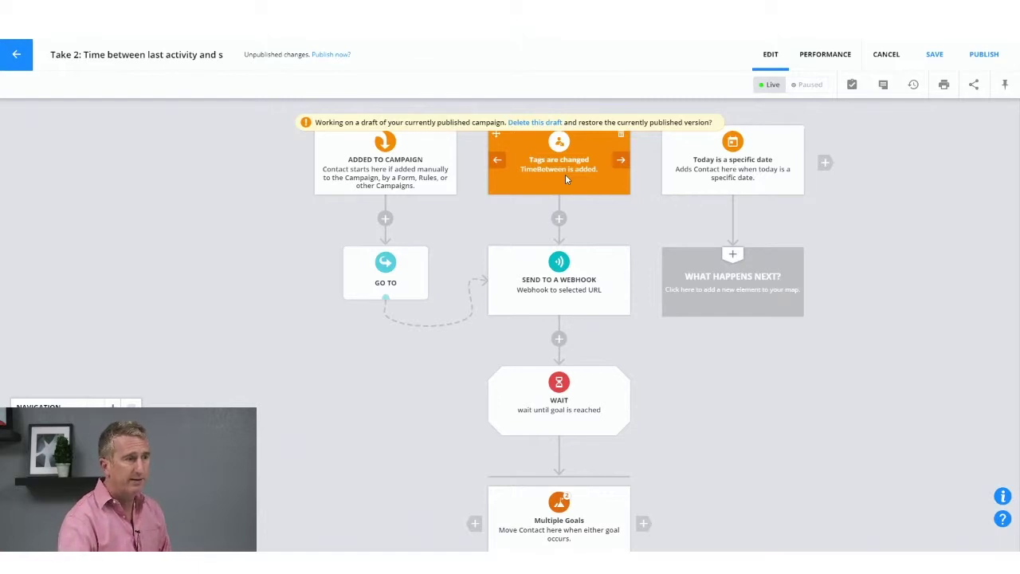
- Let any contact in the account activate the "Tags are changed" trigger and close its settings
left_click(565, 173)
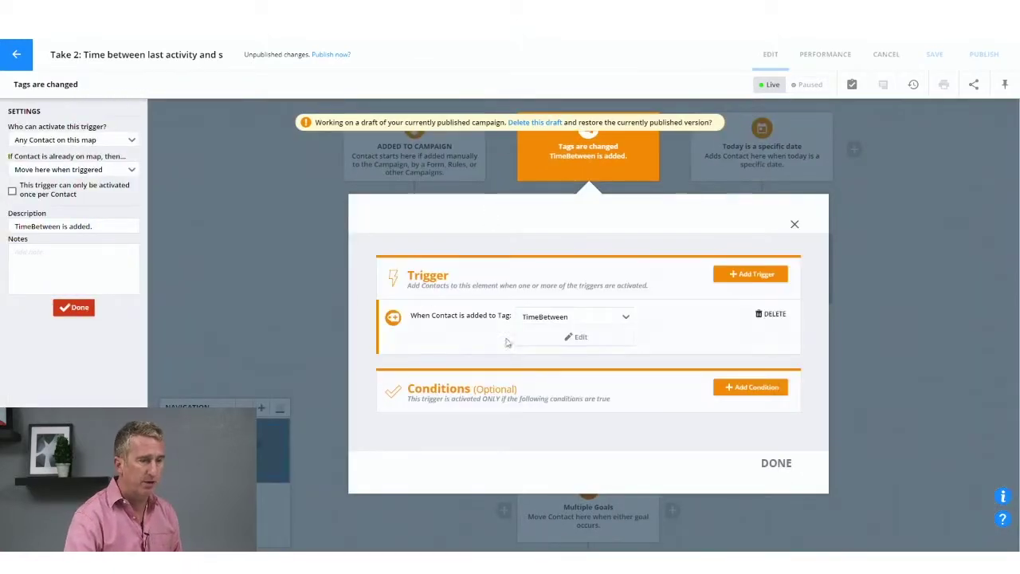
left_click(38, 145)
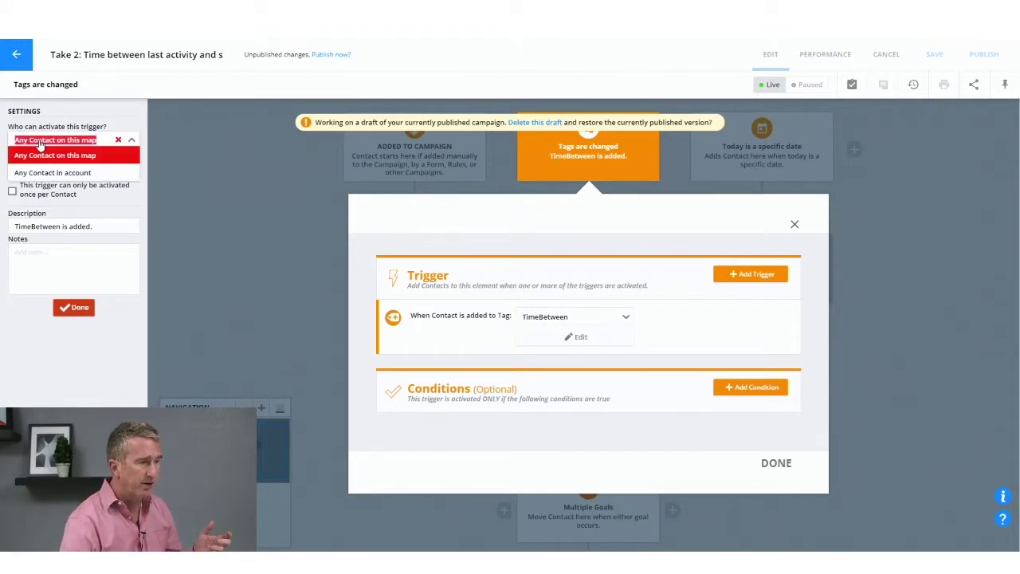
left_click(44, 169)
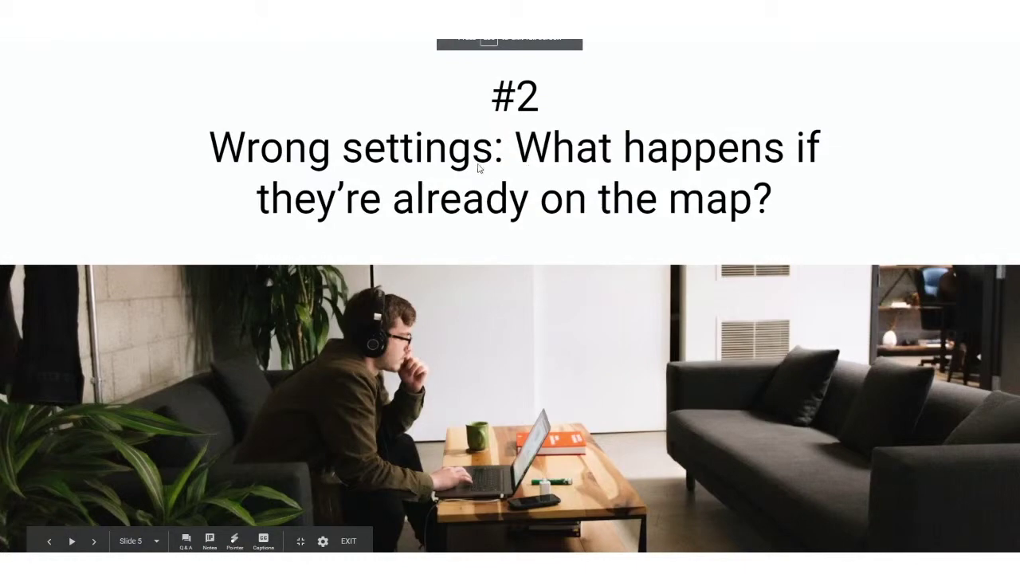
key("Escape")
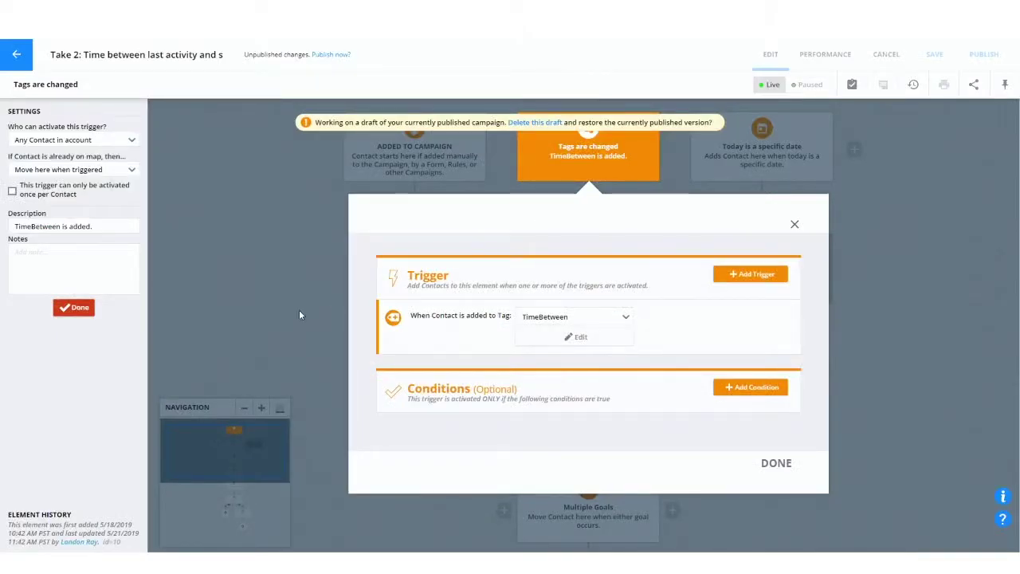
left_click(301, 314)
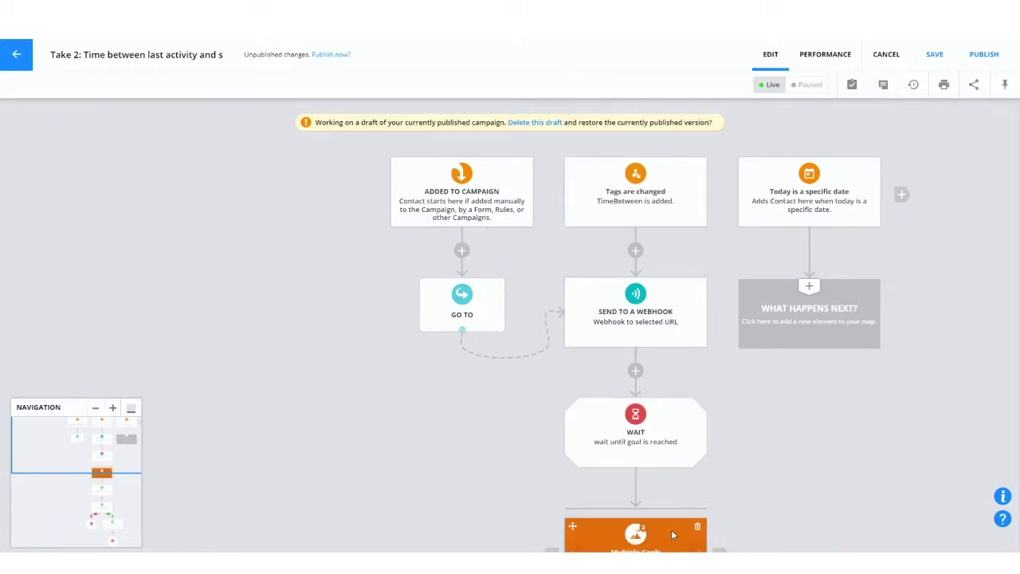
- Examine what the "Tags are changed" trigger does when a contact is already on the map
left_click(601, 174)
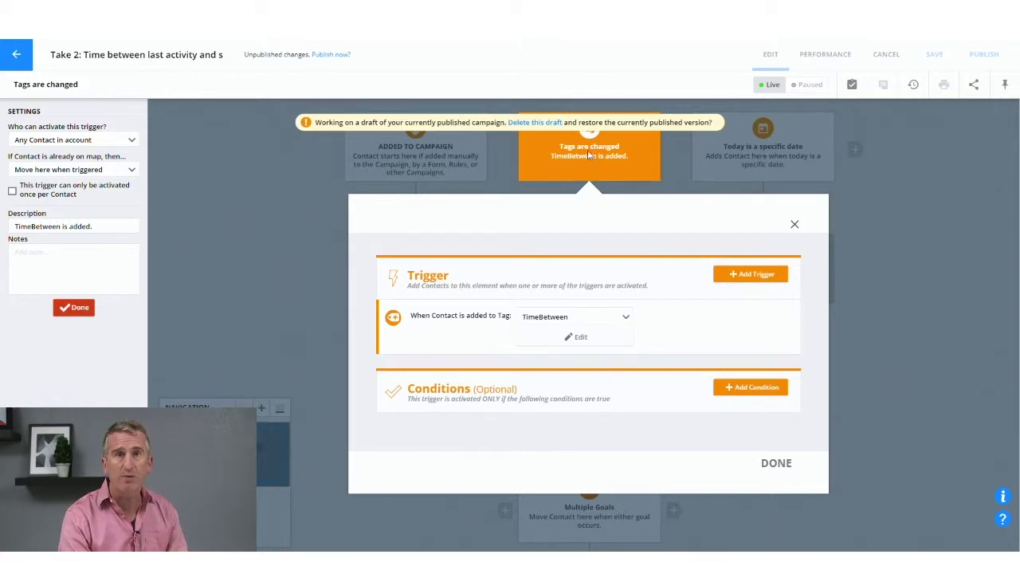
mouse_move(24, 176)
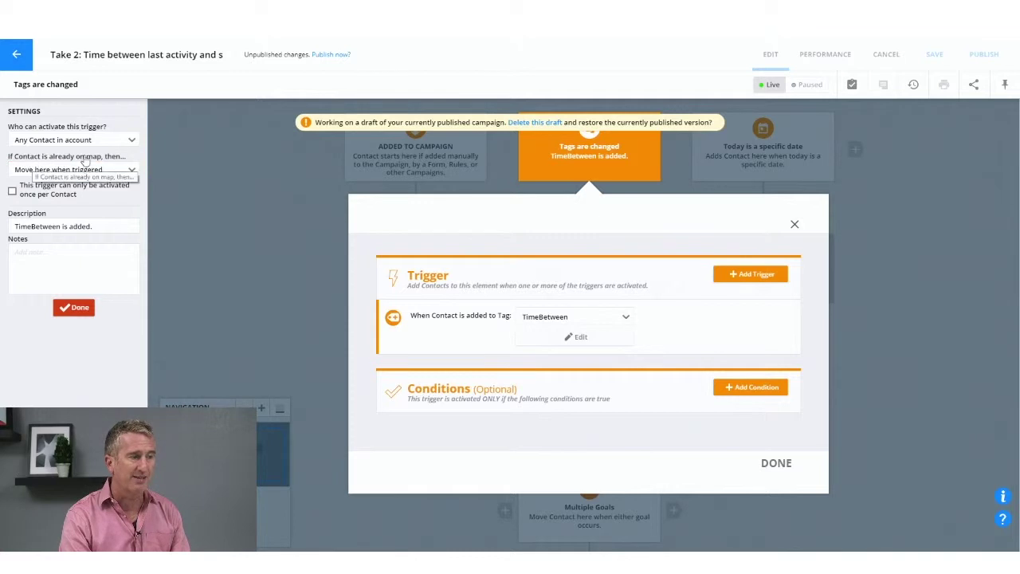
mouse_move(79, 175)
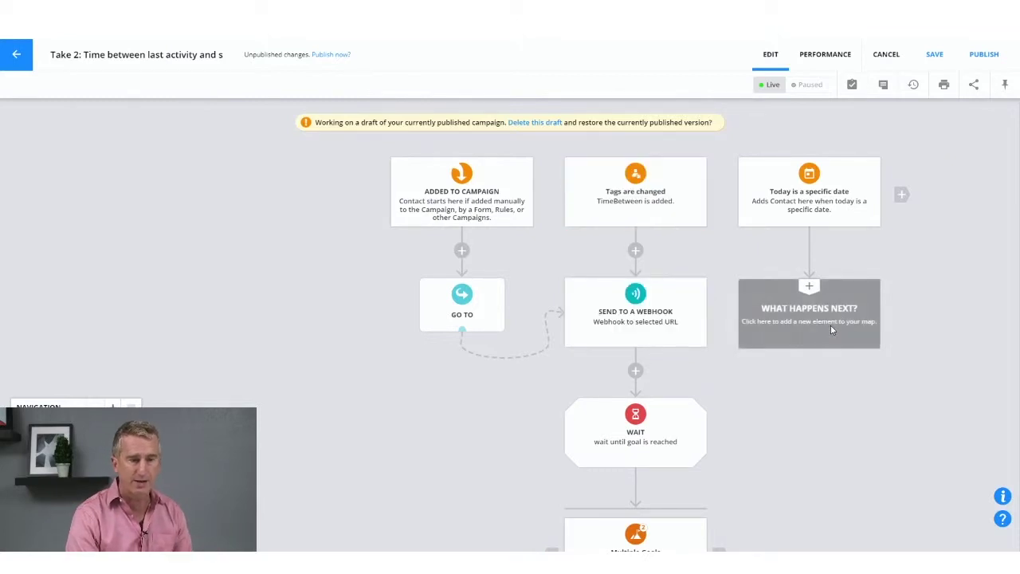
- Add another trigger beside the specific-date trigger and have it move contacts already on the map here when triggered
left_click(901, 193)
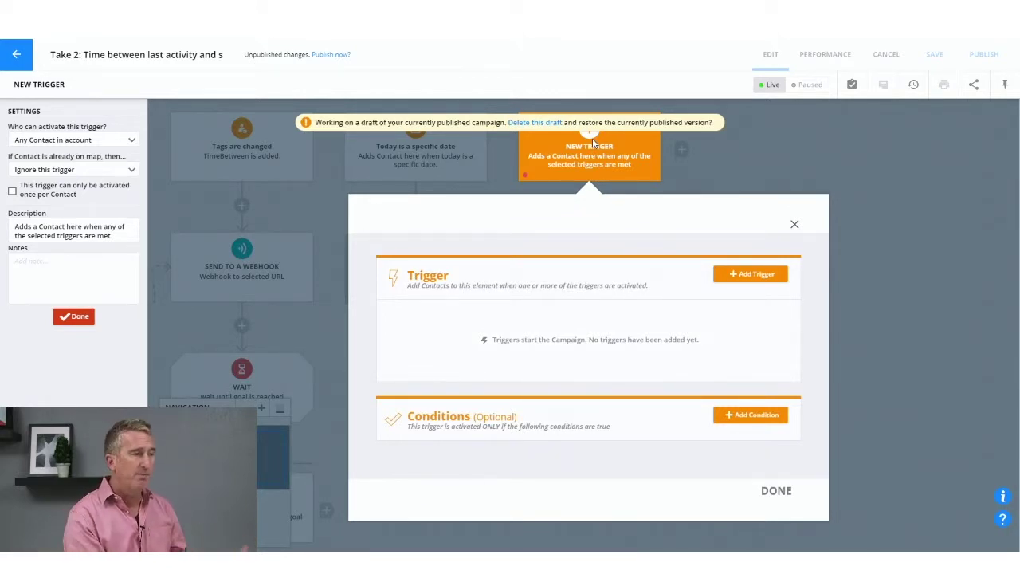
left_click(70, 169)
left_click(67, 200)
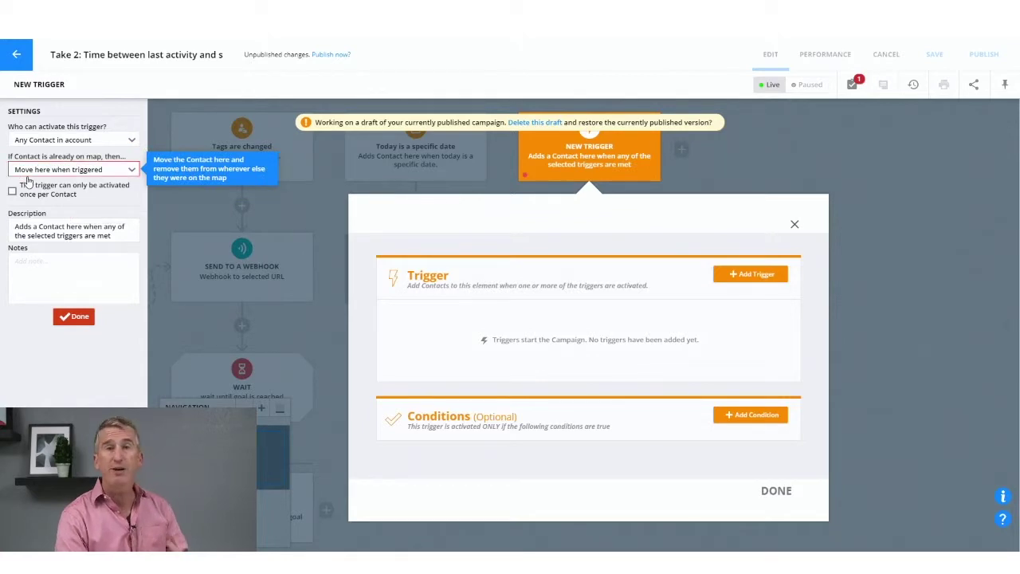
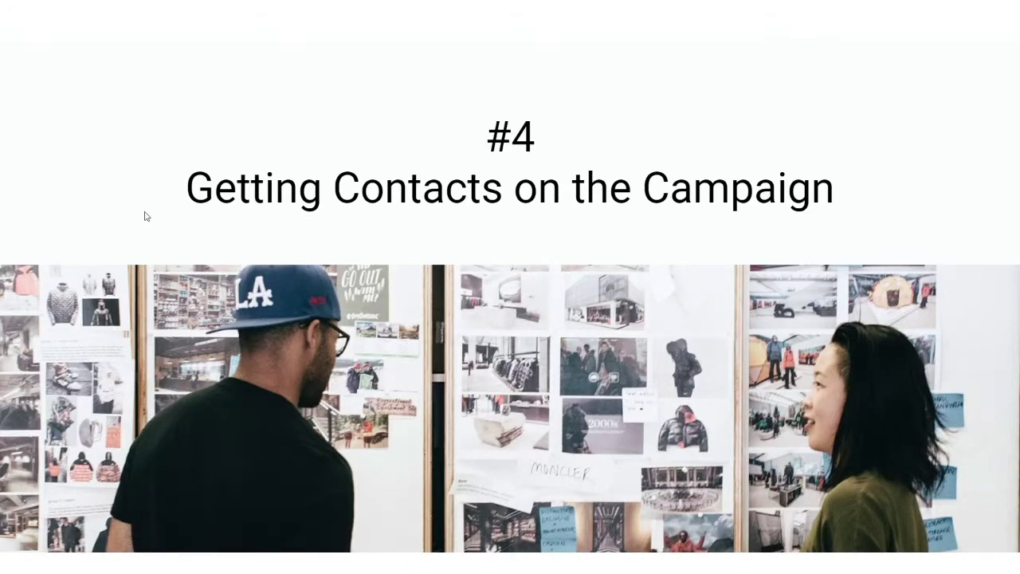
- Look over the campaign's triggers and review the settings of the TimeBetween "Tags are changed" trigger
key("Escape")
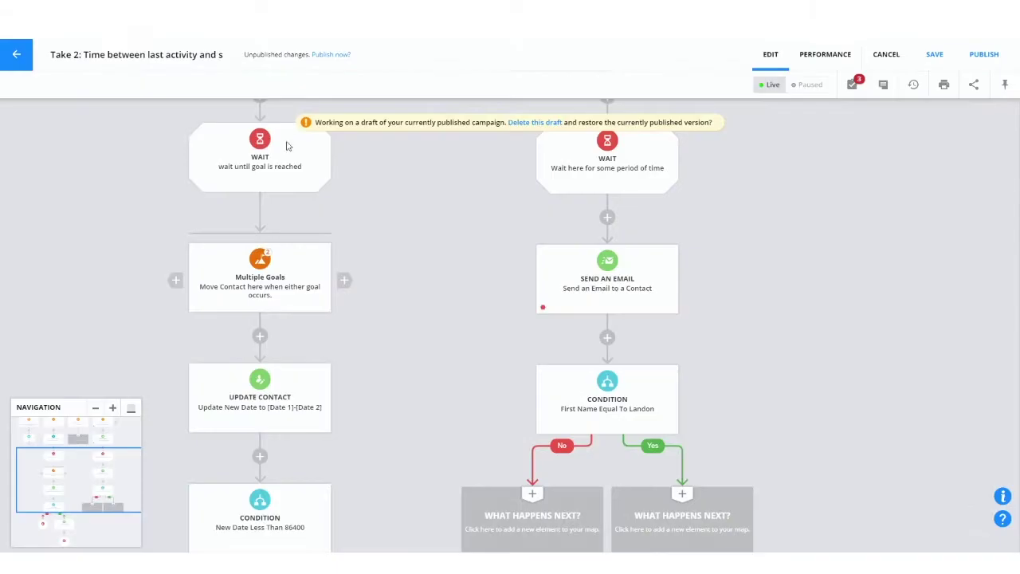
scroll(514, 315, "up", 5)
scroll(526, 346, "right", 2)
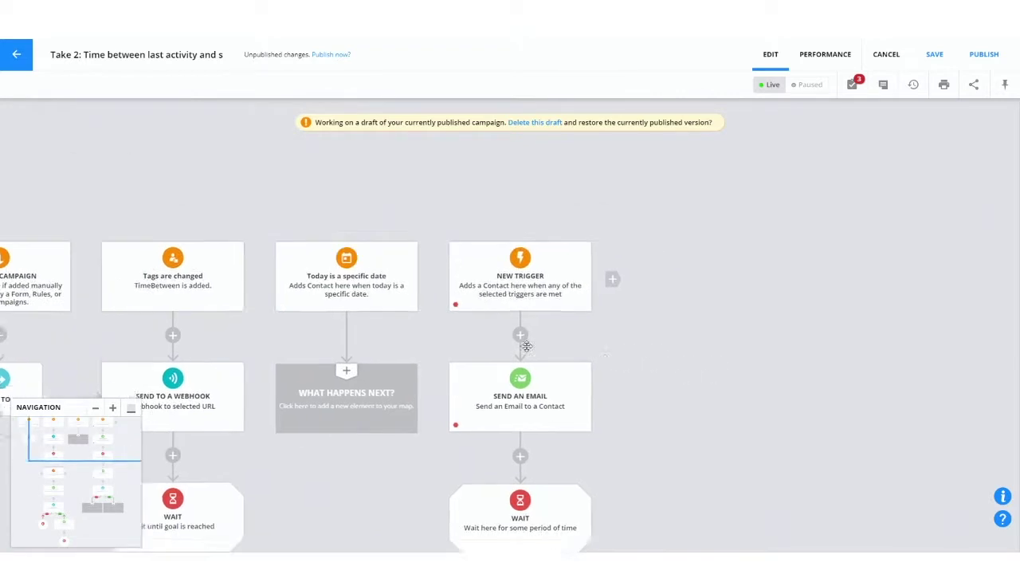
scroll(526, 346, "right", 4)
scroll(494, 323, "down", 1)
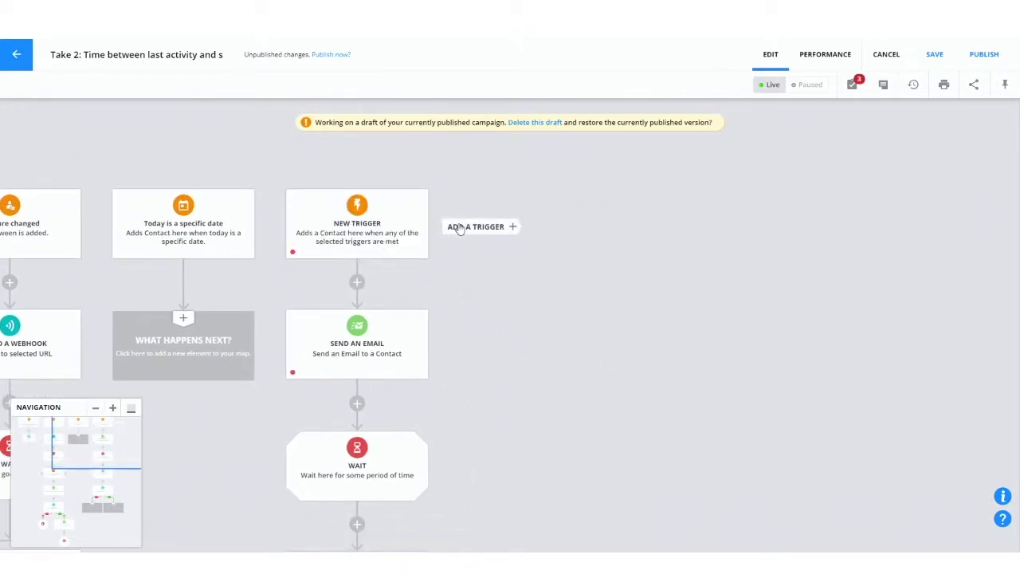
left_click_drag(205, 278, 711, 292)
left_click(520, 239)
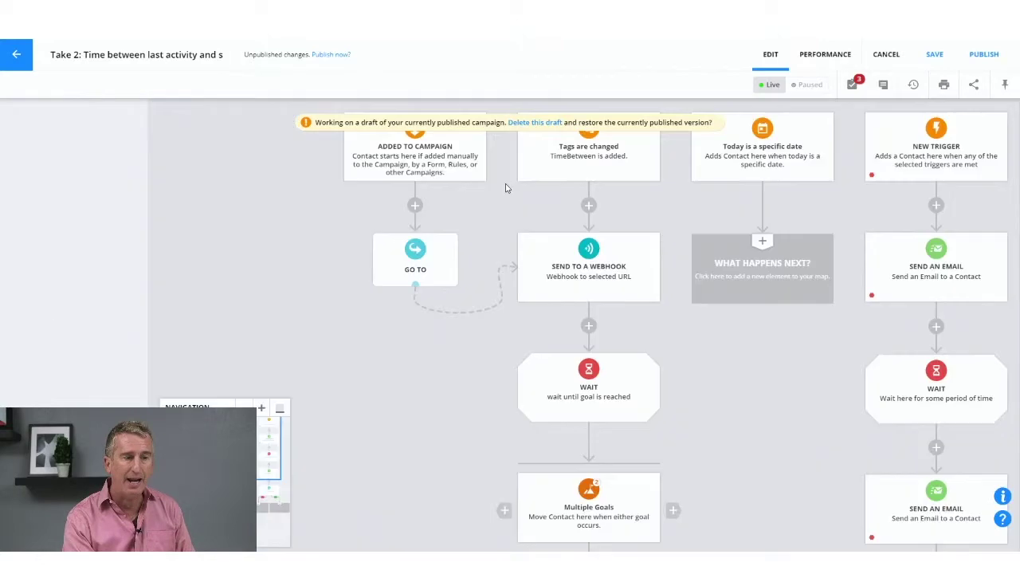
left_click(507, 189)
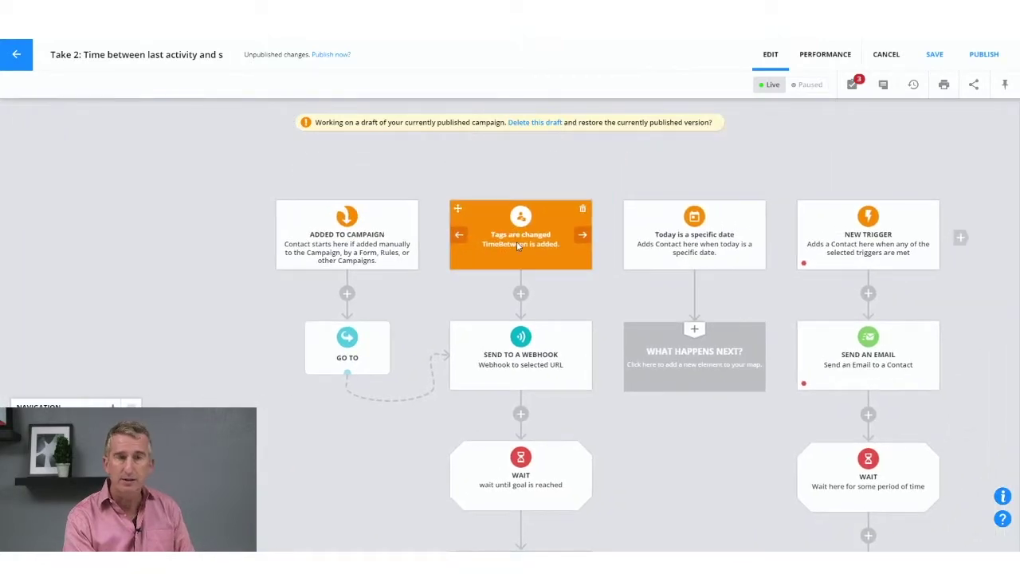
left_click(516, 245)
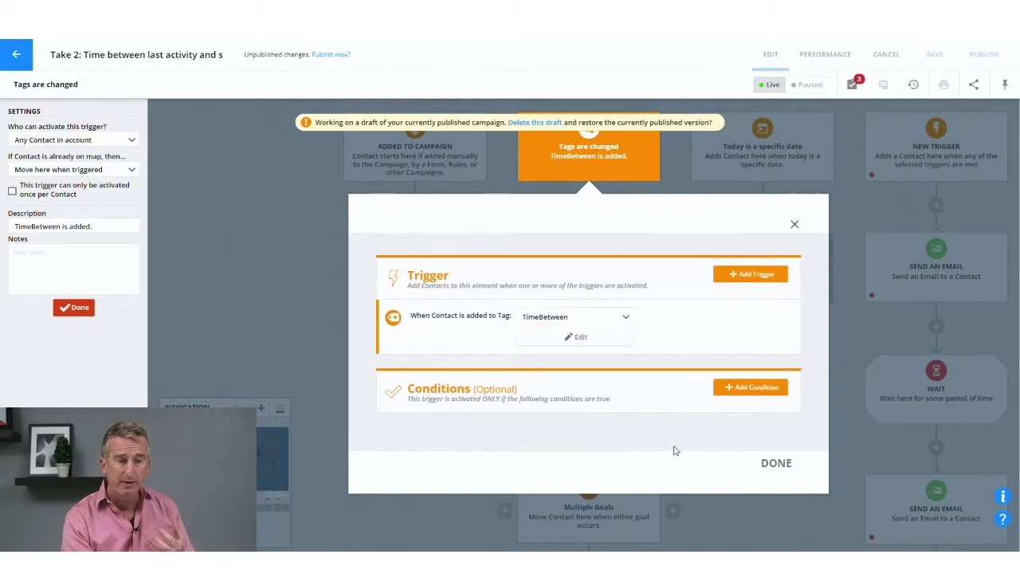
left_click(302, 282)
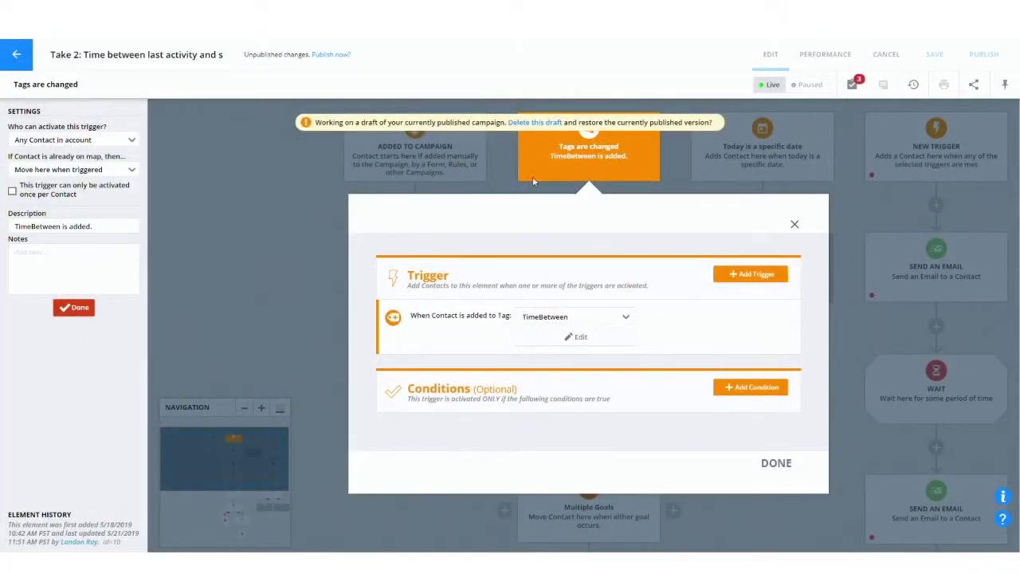
left_click(264, 214)
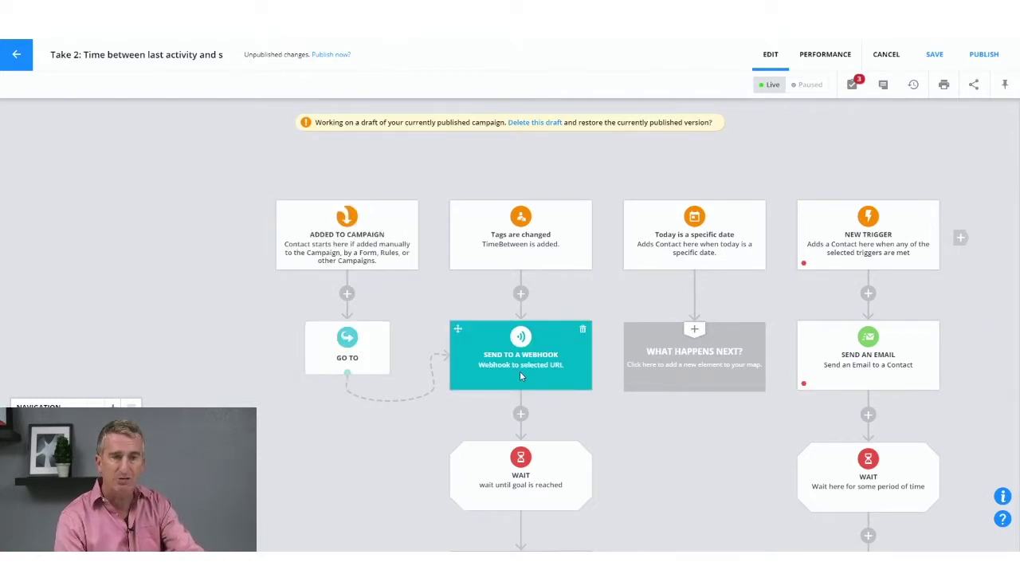
- Leave the campaign editor and start defining a group in the Contacts collection
left_click(15, 56)
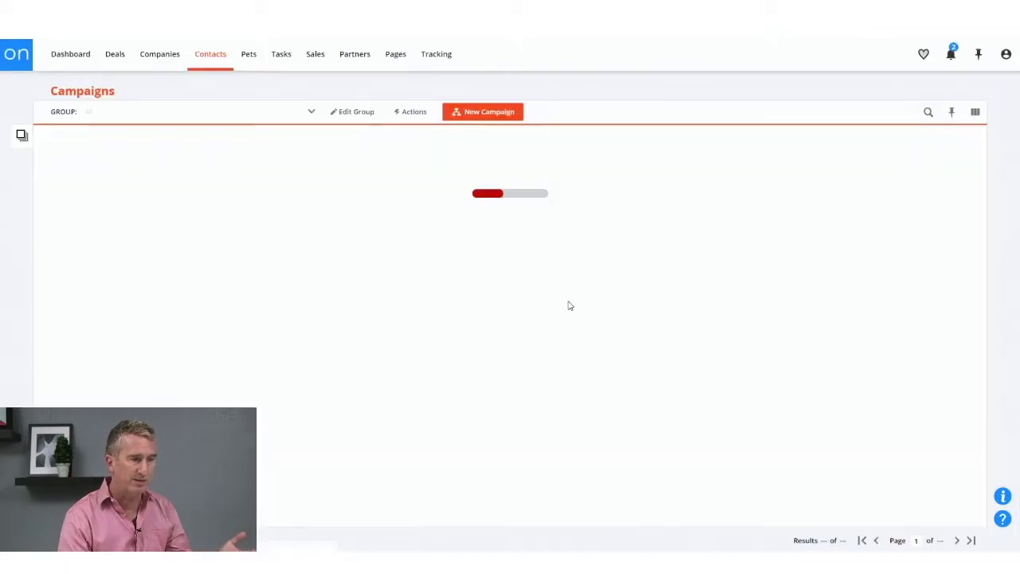
left_click(211, 55)
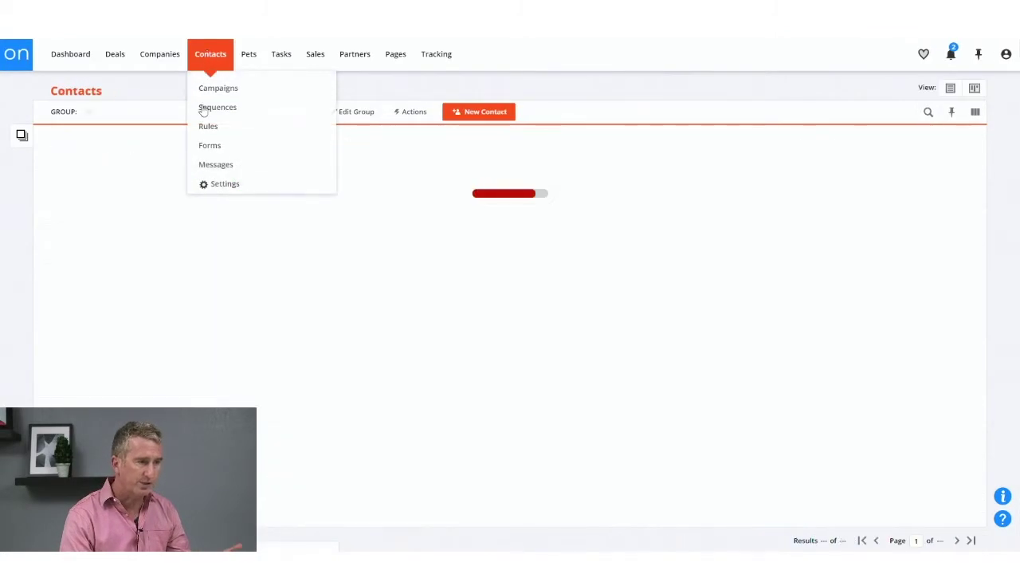
left_click(344, 116)
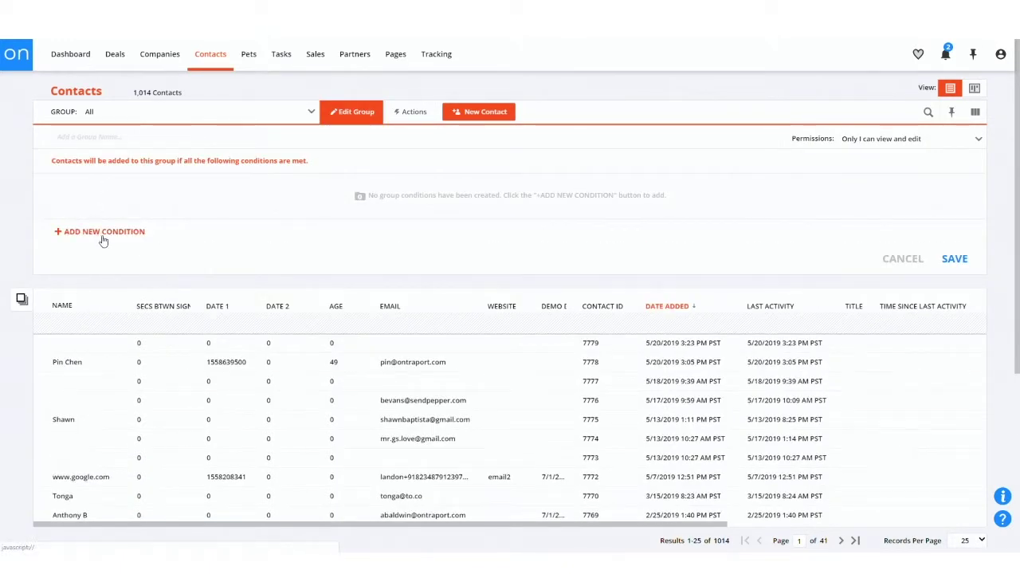
- Add a group condition requiring Contact Tags to contain TimeBetween
left_click(104, 231)
left_click(116, 212)
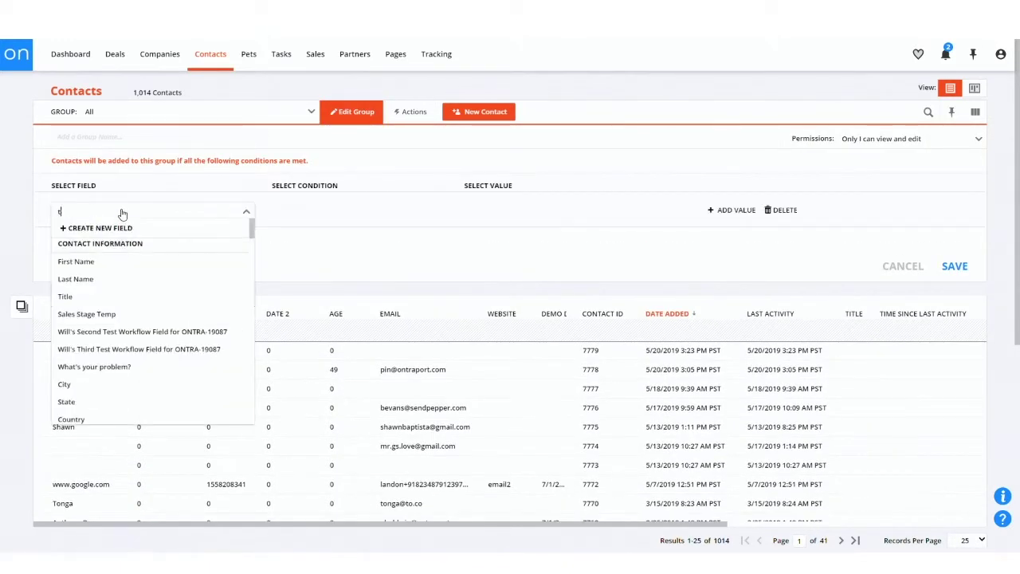
type("tag")
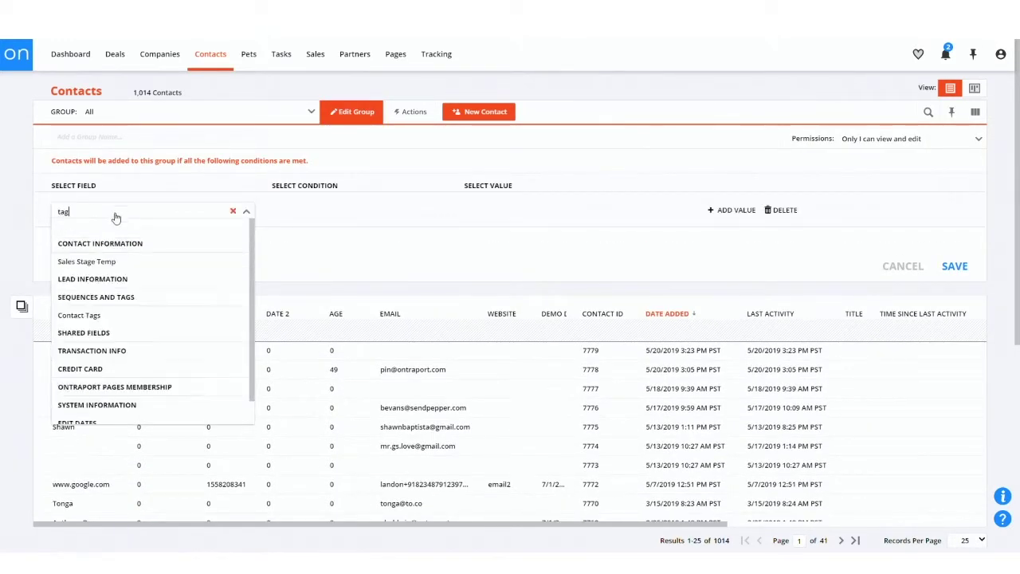
left_click(90, 315)
left_click(317, 217)
left_click(323, 229)
left_click(549, 213)
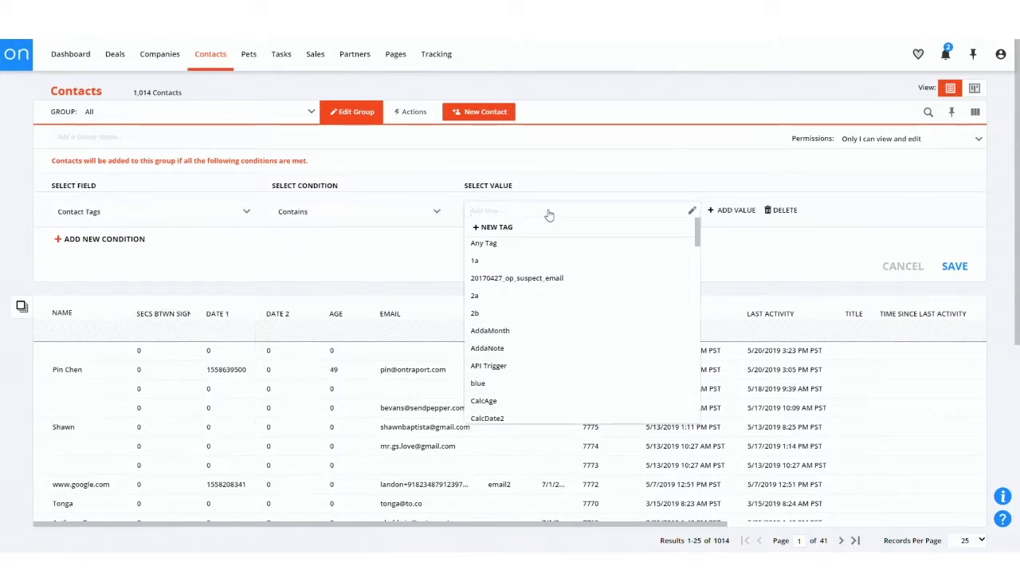
type("time")
left_click(543, 226)
- Name the contact group "Tagged TimeBetween" and save it
left_click(98, 135)
type("Tagged")
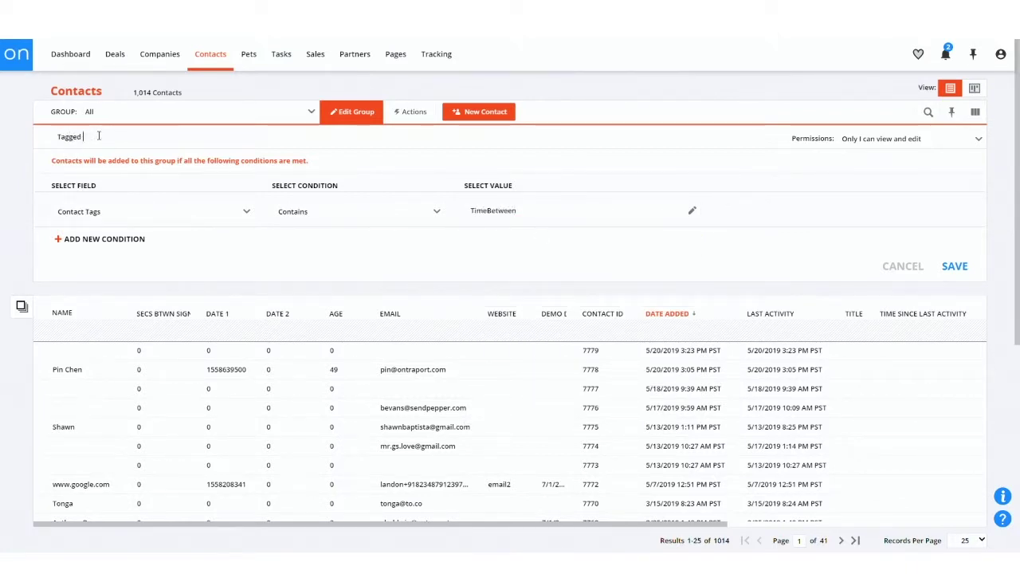
type(" TimeBetween")
left_click(954, 268)
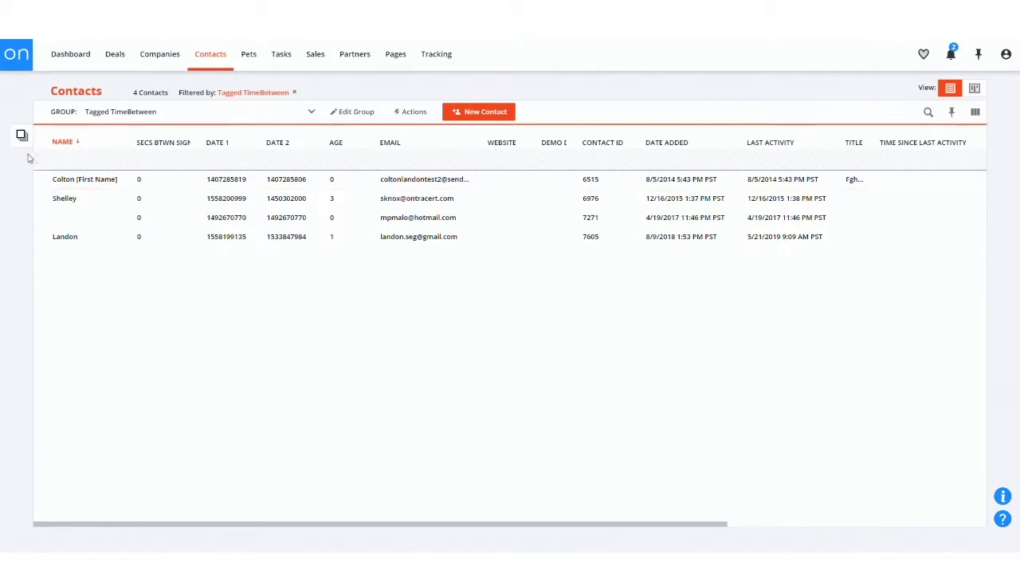
- Select all contacts on the page and add them to the campaign "Time between last activity and signup"
mouse_move(22, 135)
left_click(80, 152)
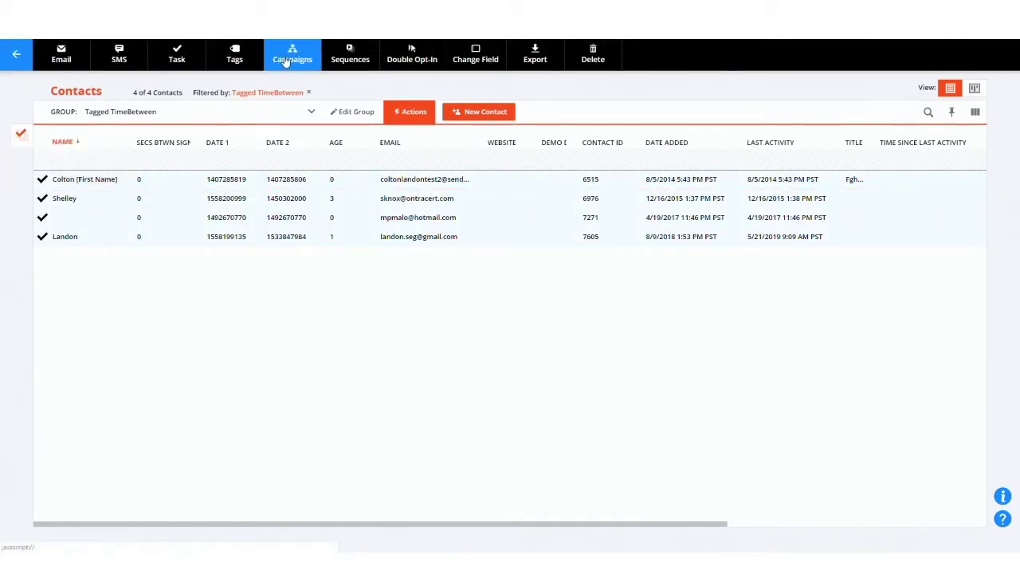
left_click(286, 60)
left_click(460, 120)
type("timeb")
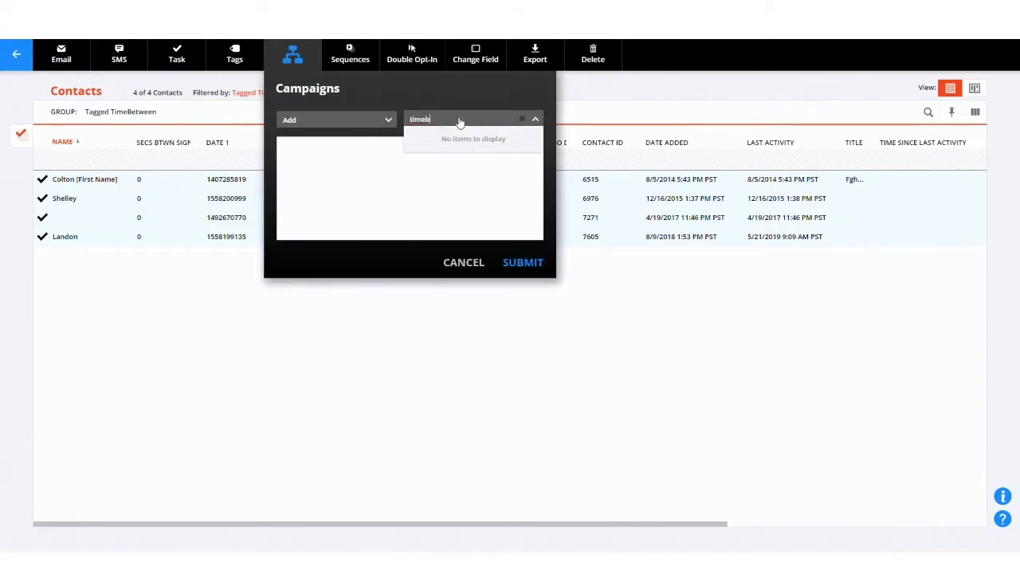
key("BackSpace")
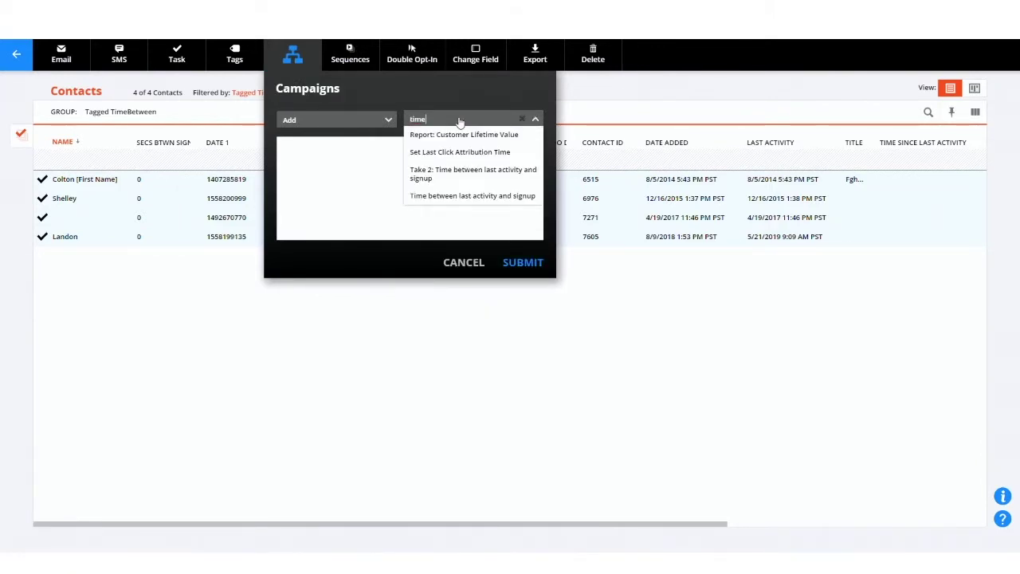
left_click(457, 197)
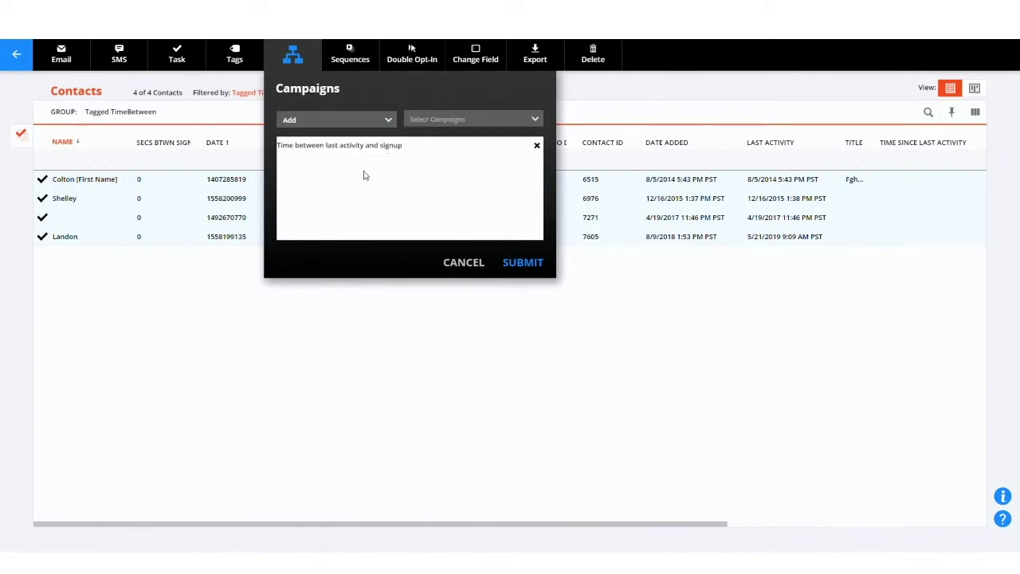
left_click(526, 262)
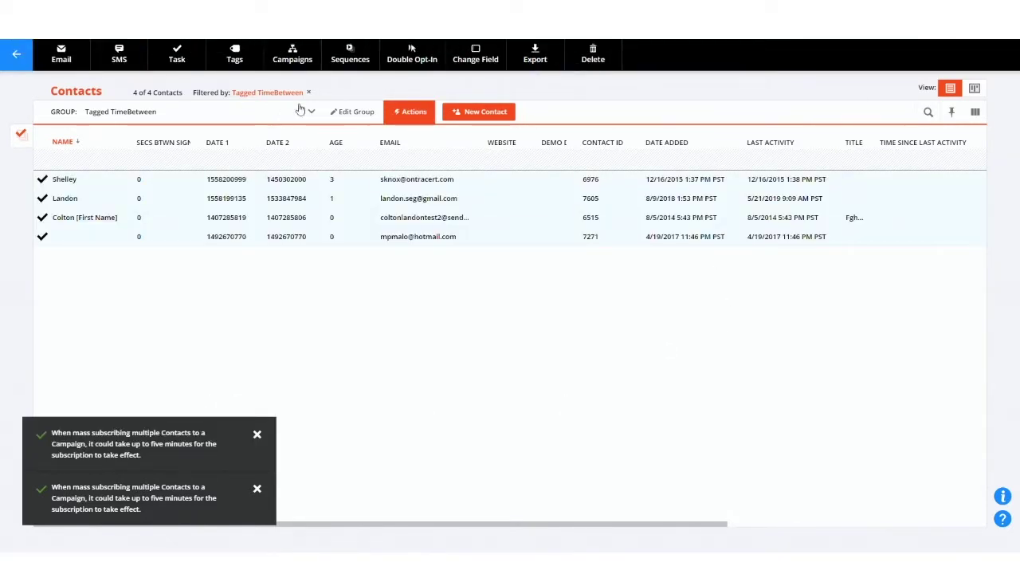
- Deselect all contacts and open the campaign "Time between last activity and signup" from the campaign list
left_click(21, 133)
left_click(52, 175)
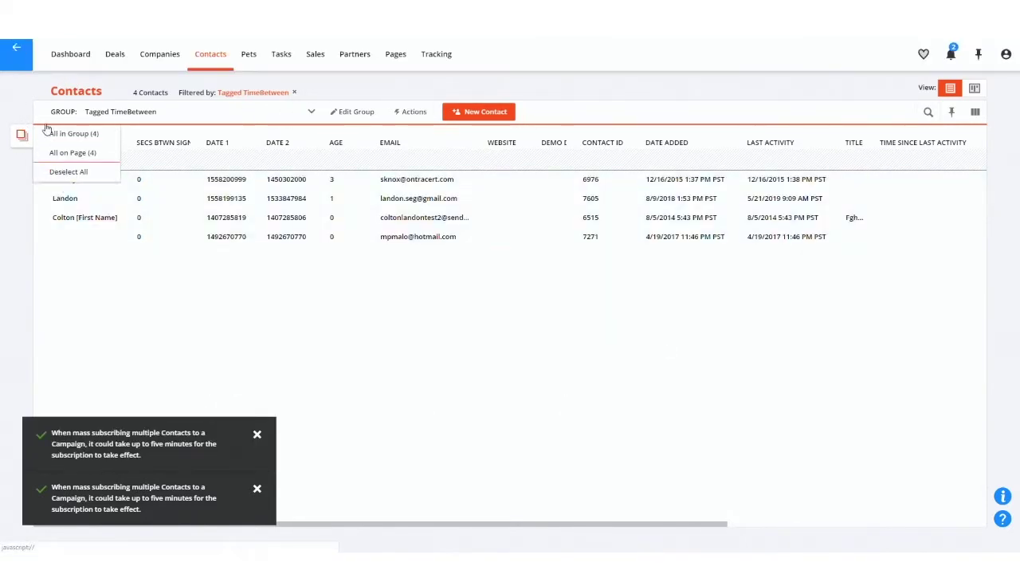
left_click(227, 89)
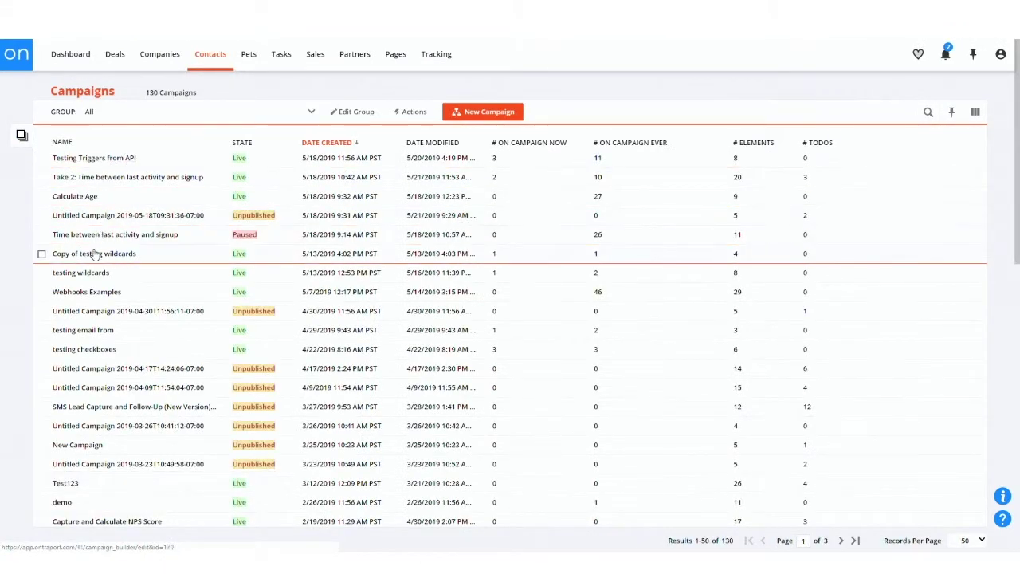
left_click(94, 236)
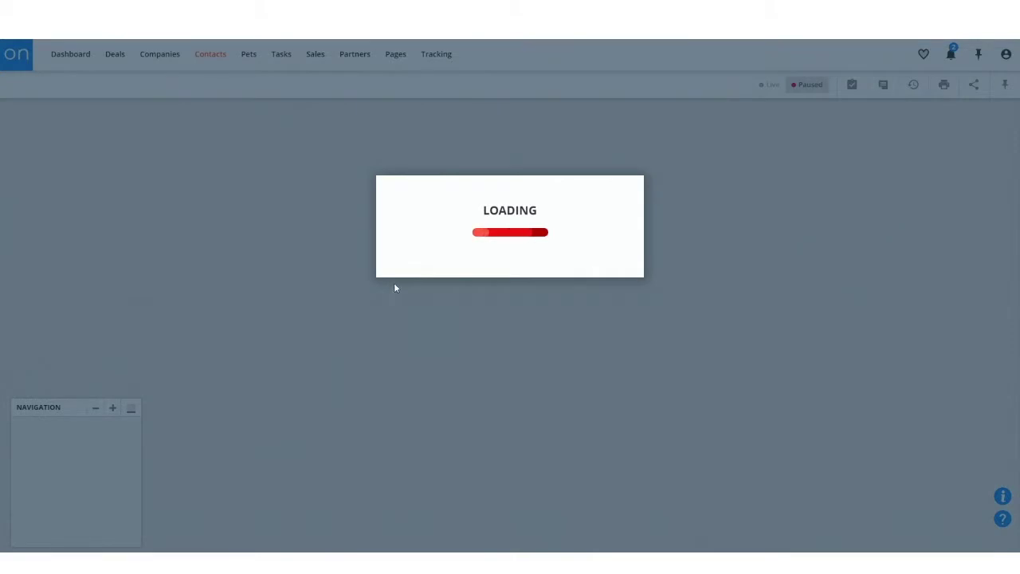